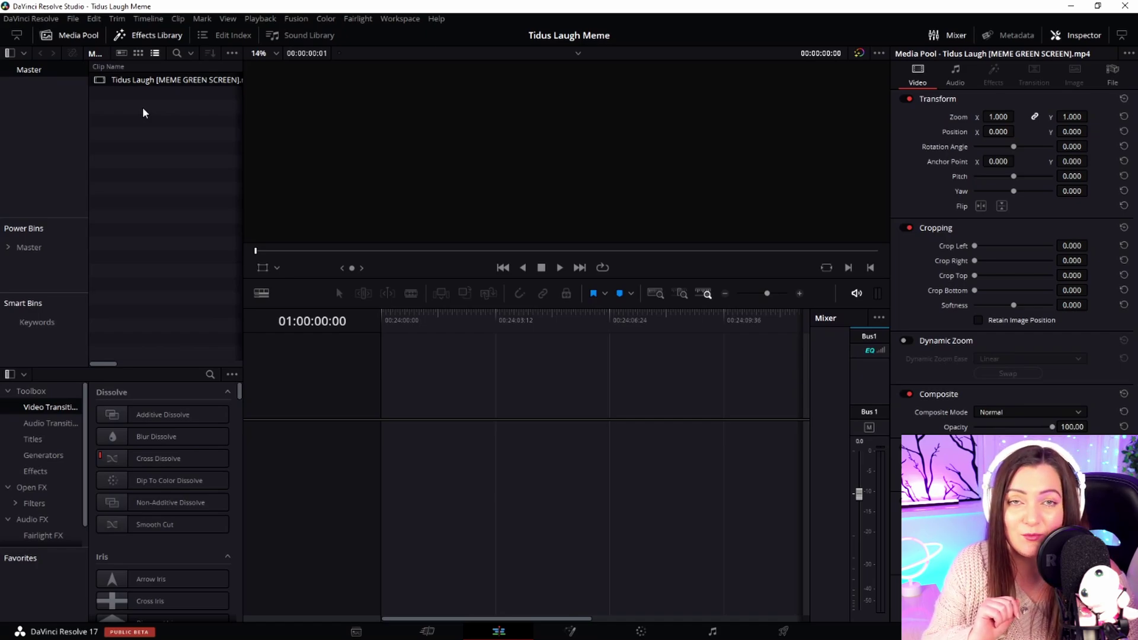
Drop the green-screen Tidus clip onto the empty timeline to create Timeline 1, then play it
drag(143, 79, 384, 455)
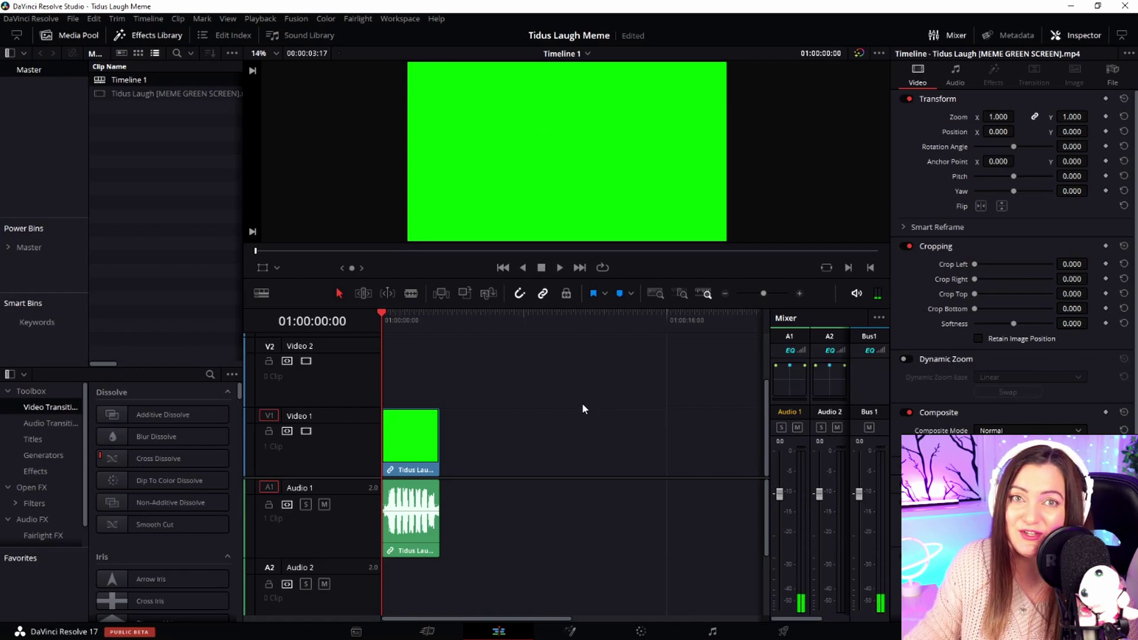
key(space)
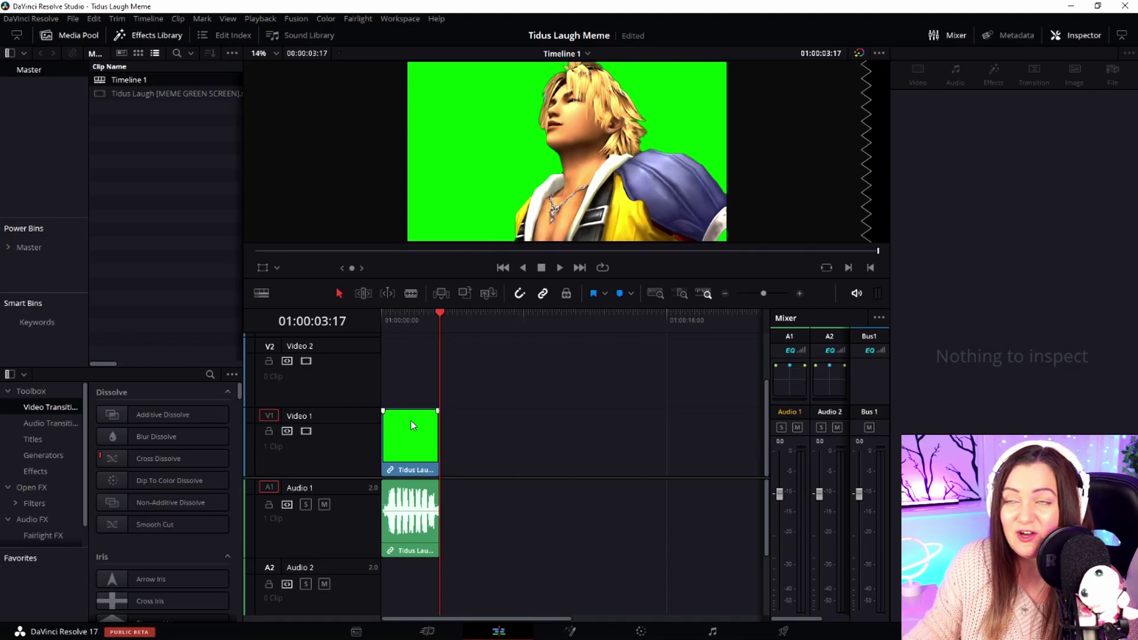
Turn the Tidus clip on V1 into a new Compound Clip 1
right_click(411, 446)
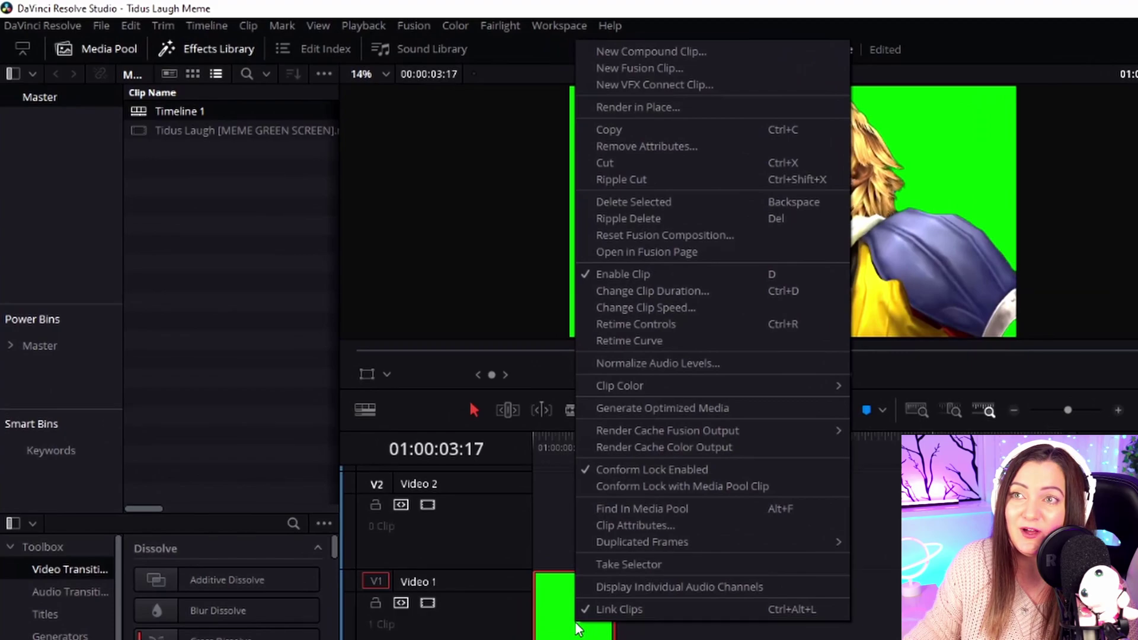
click(685, 51)
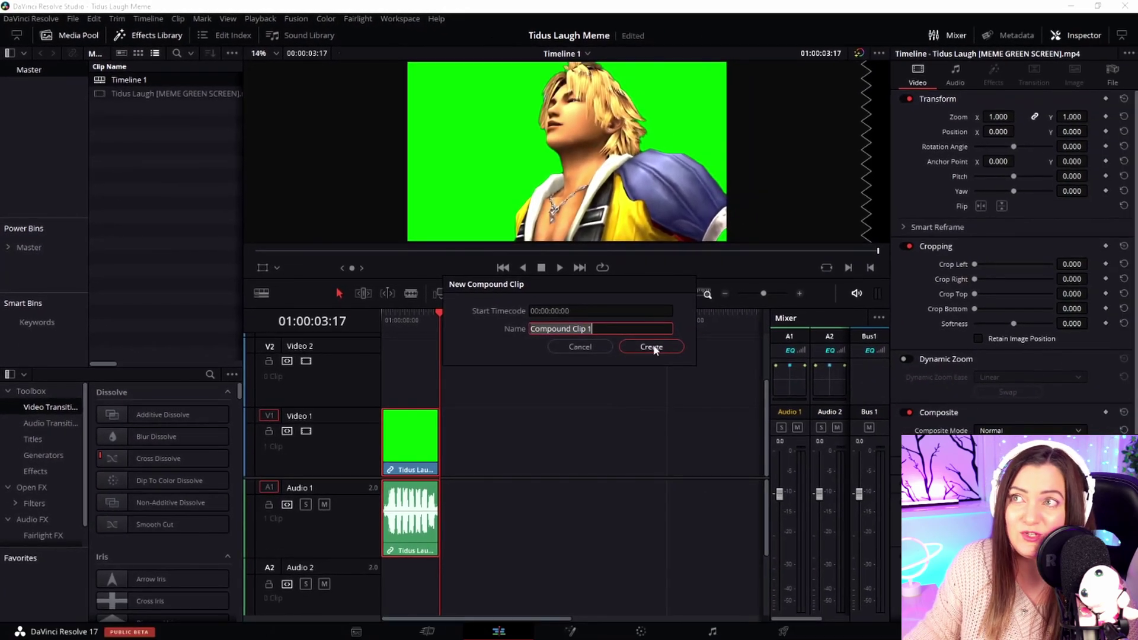
click(652, 347)
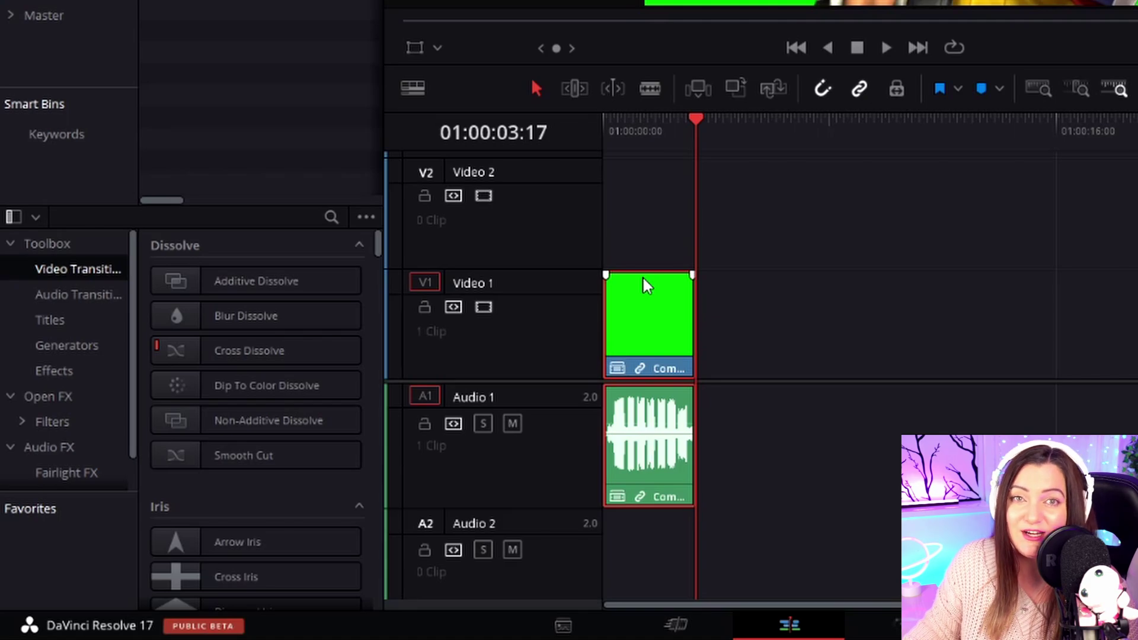
On the Color page, add an Alpha Output to node 01's node graph
click(627, 623)
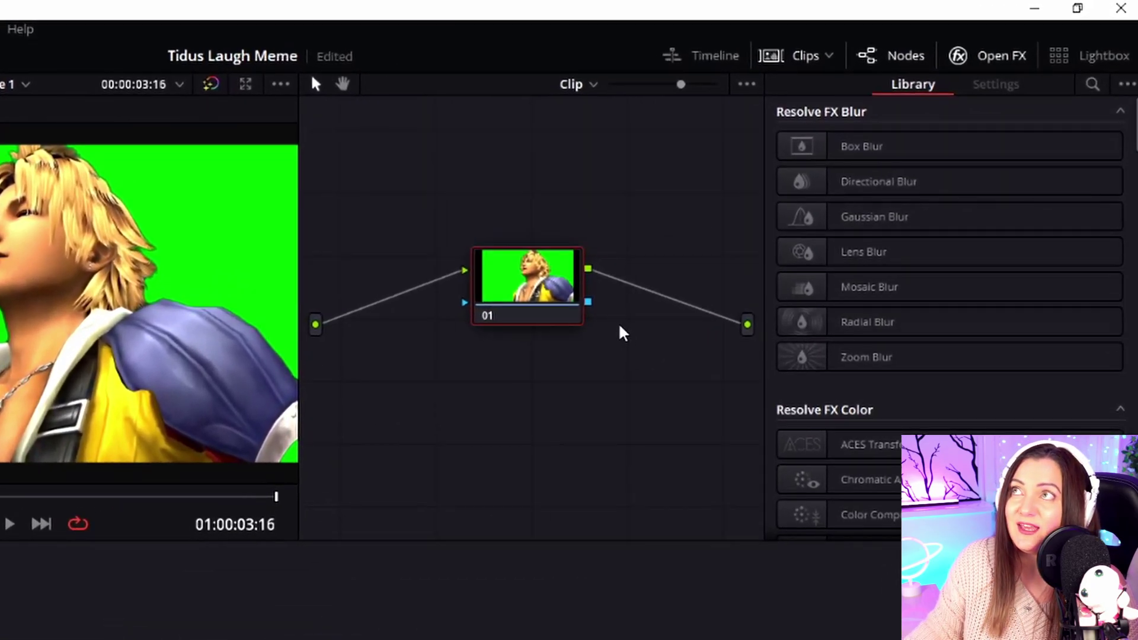
drag(530, 296, 505, 289)
right_click(602, 330)
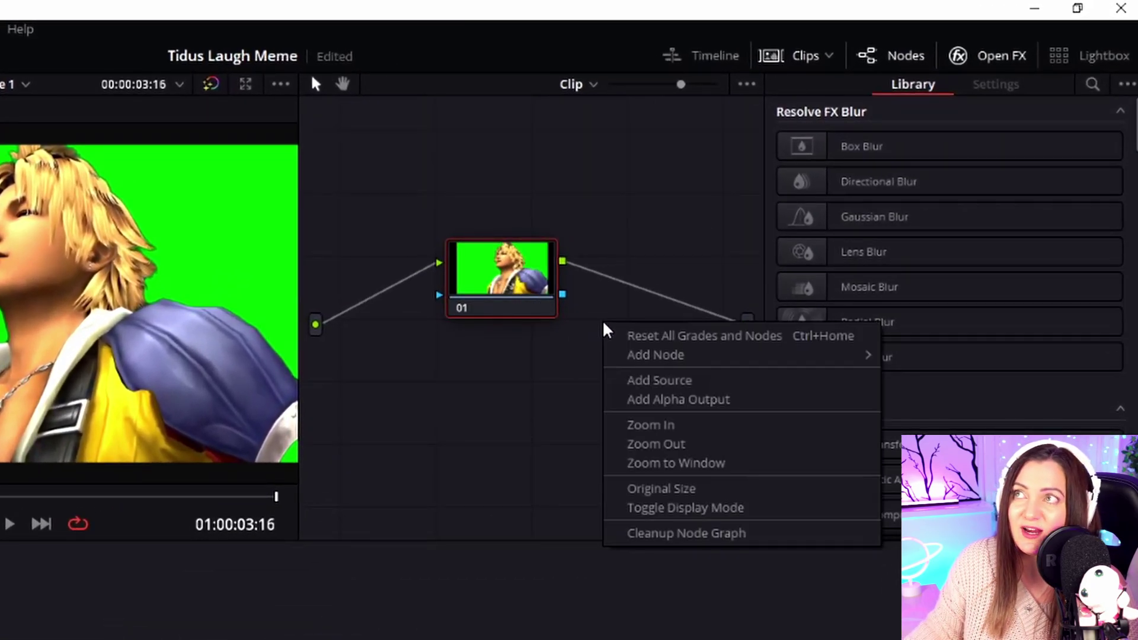
click(670, 400)
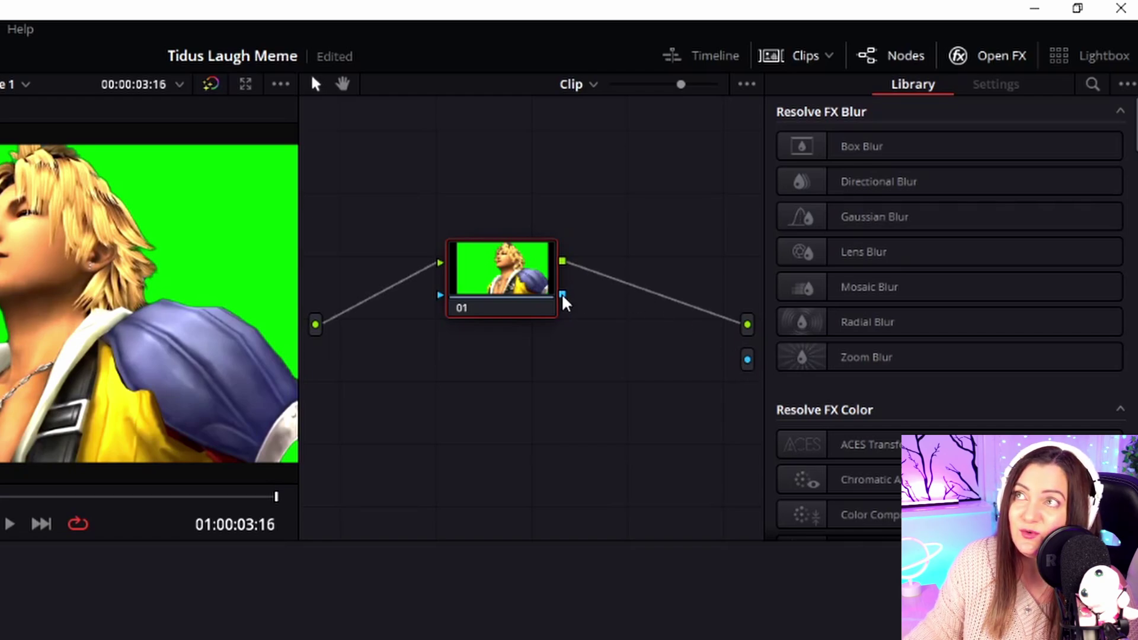
Wire node 01's key output to the alpha output, feed its key input, and save
drag(563, 297, 749, 361)
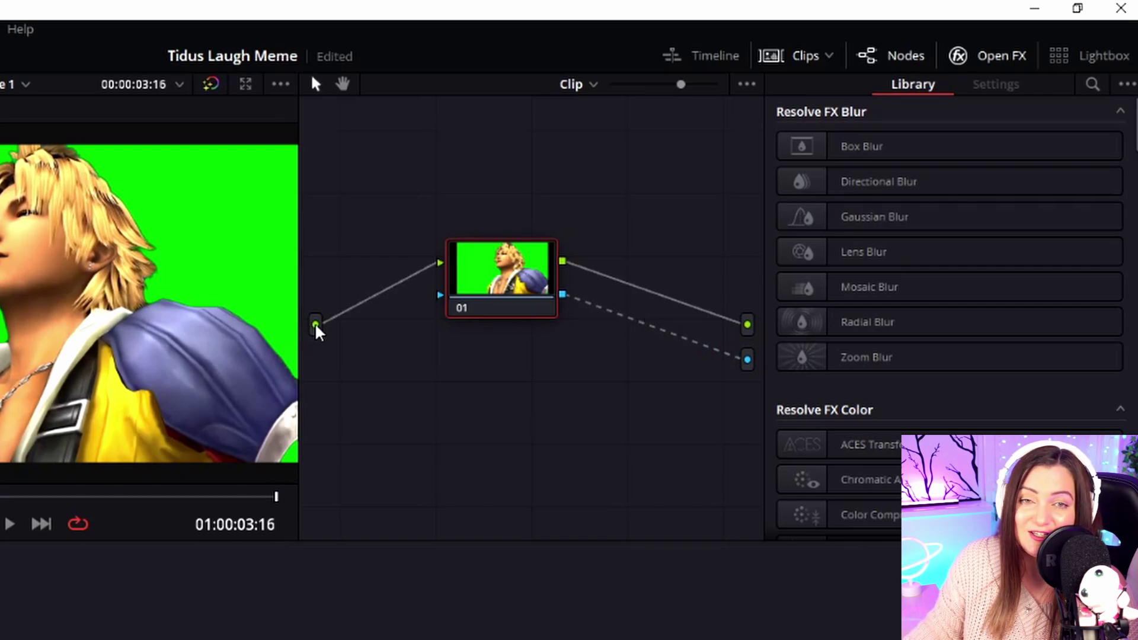
drag(316, 326, 441, 296)
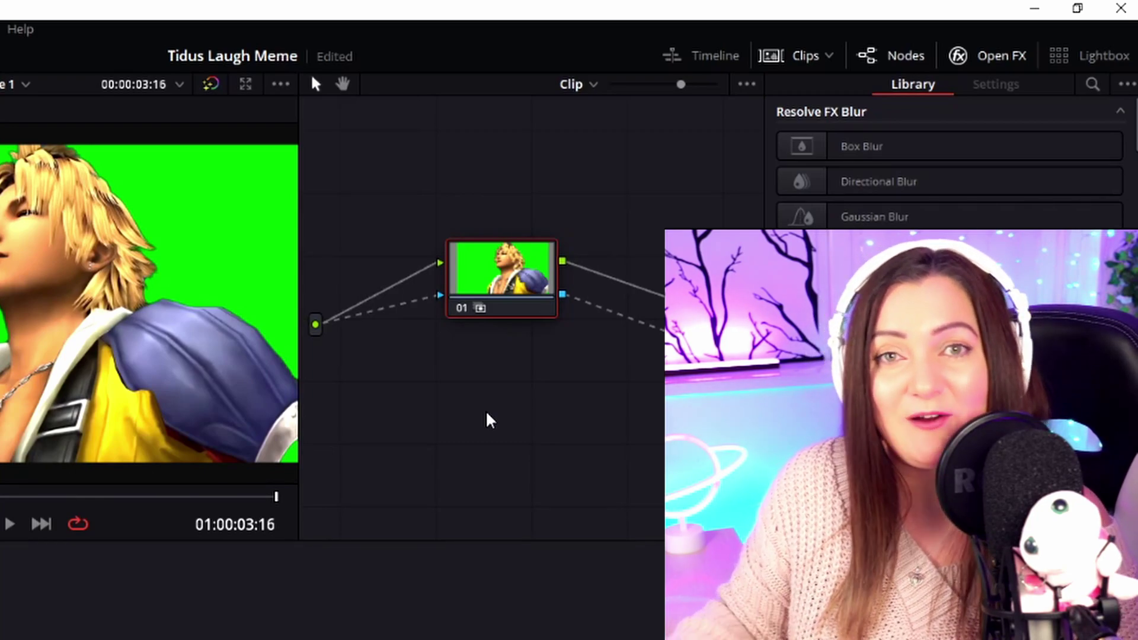
key(ctrl+s)
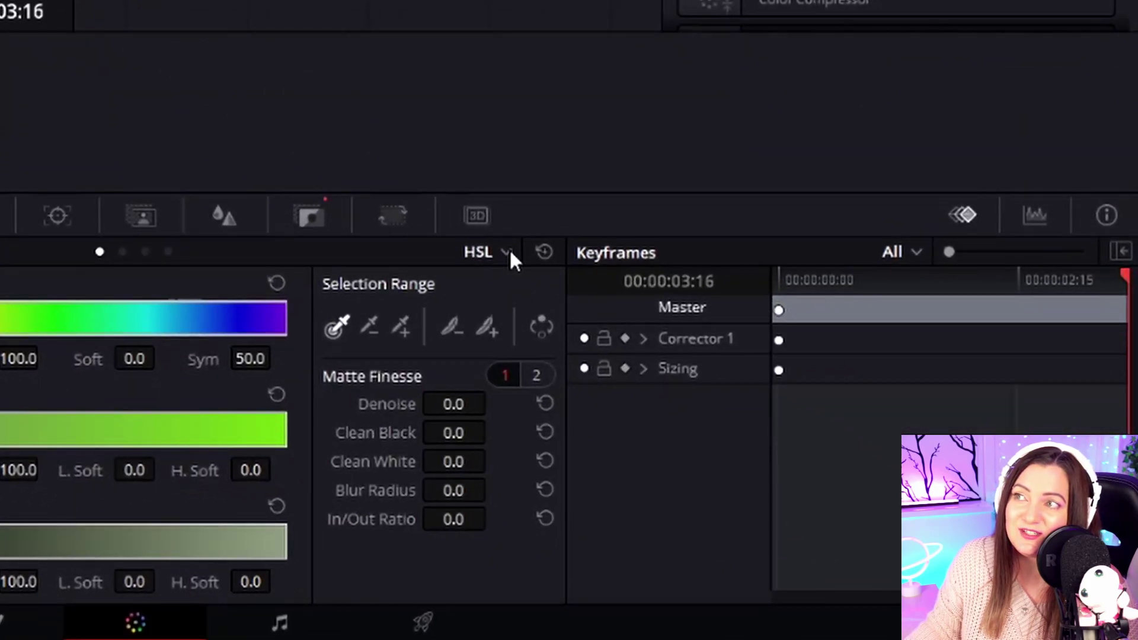
Change the Qualifier mode from HSL to 3D
click(507, 253)
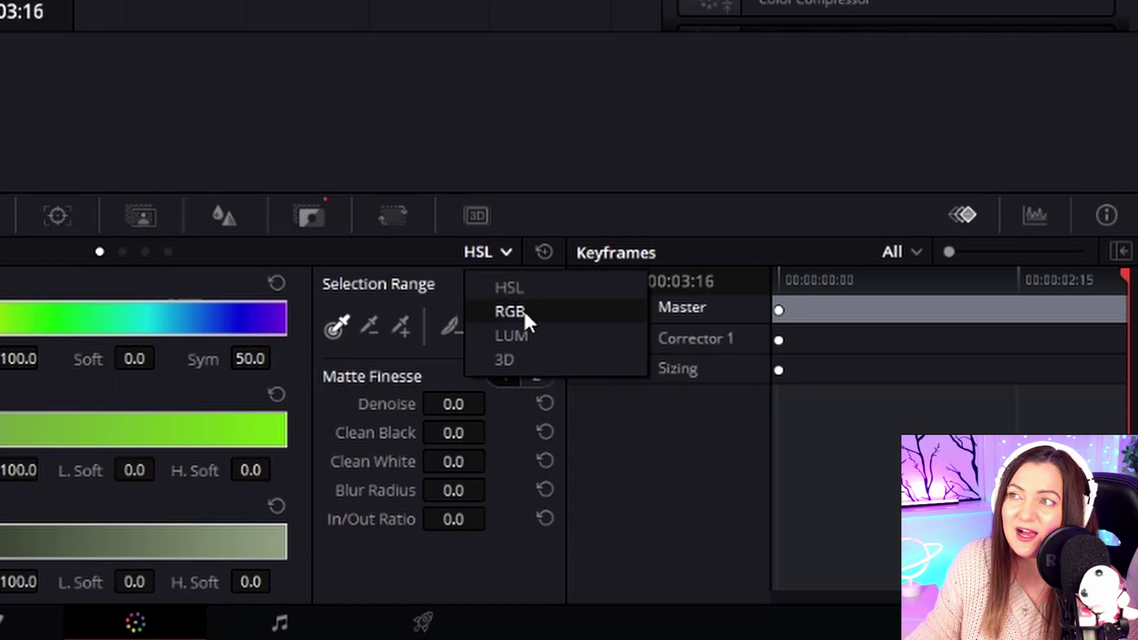
click(525, 361)
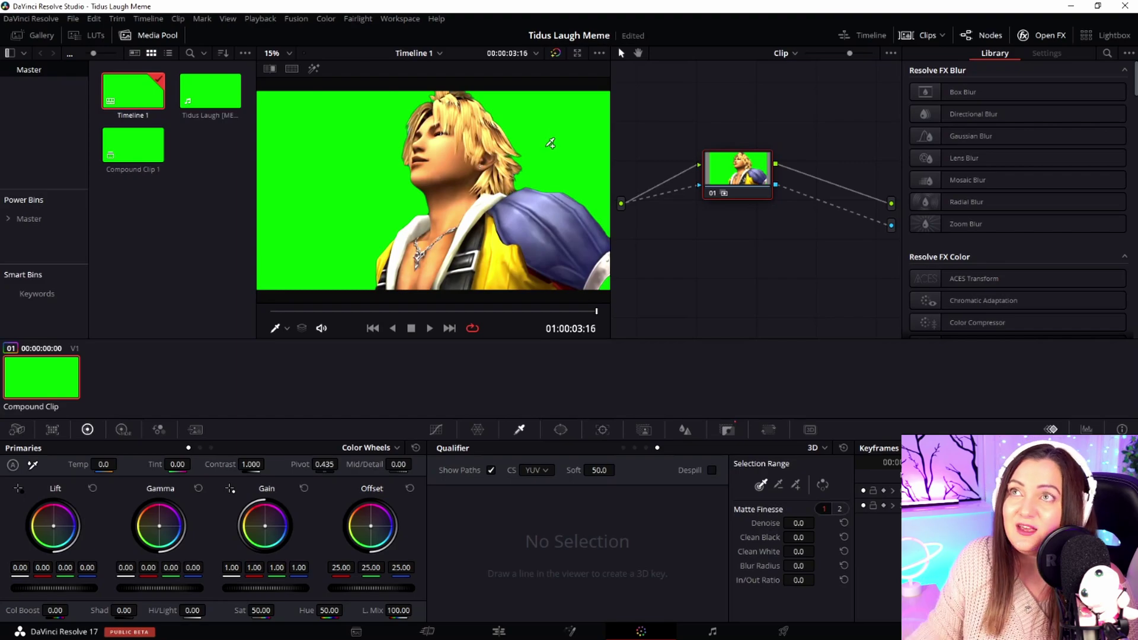
Sample the green background with a 3D qualifier stroke and invert the selection
drag(526, 179, 586, 121)
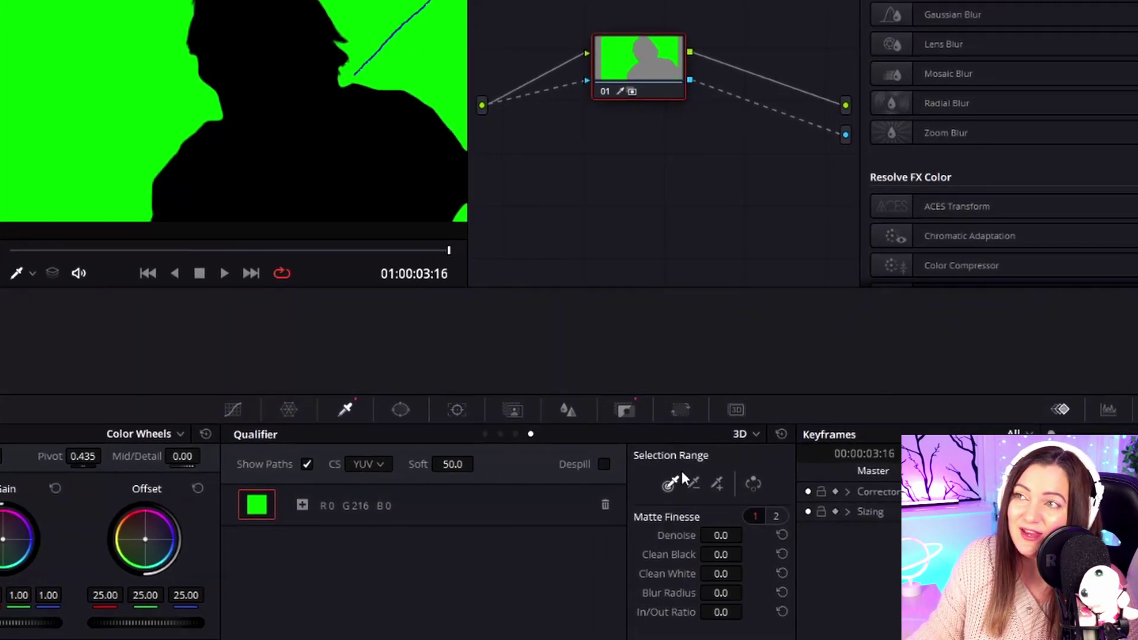
click(751, 486)
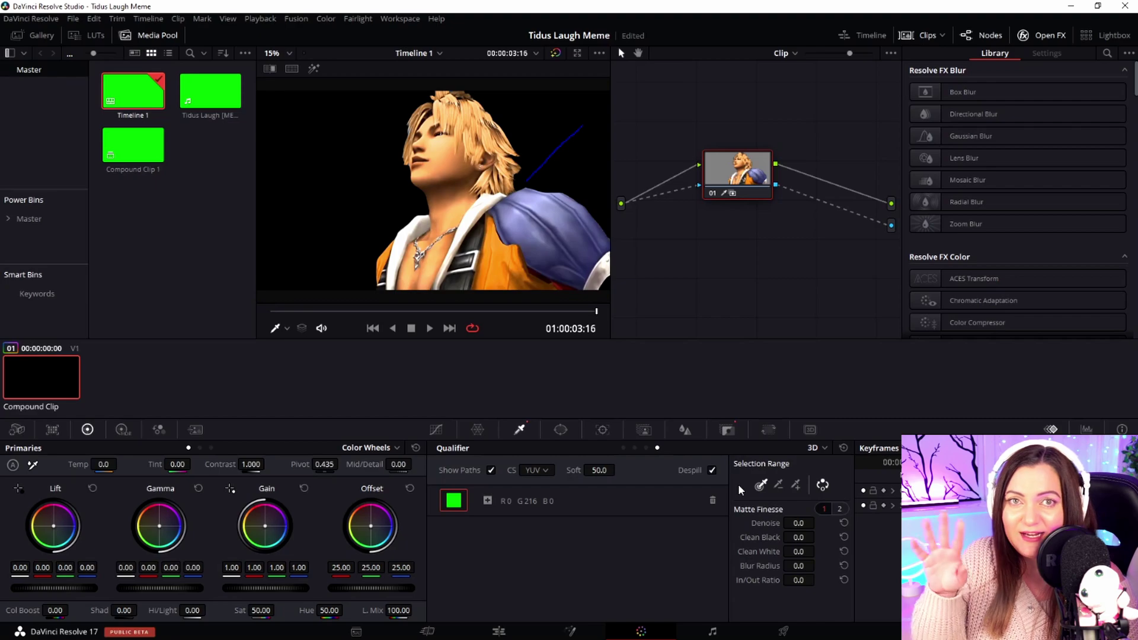
Disable Despill, set the Matte Finesse In/Out Ratio to -78.7, and show page 2
click(712, 472)
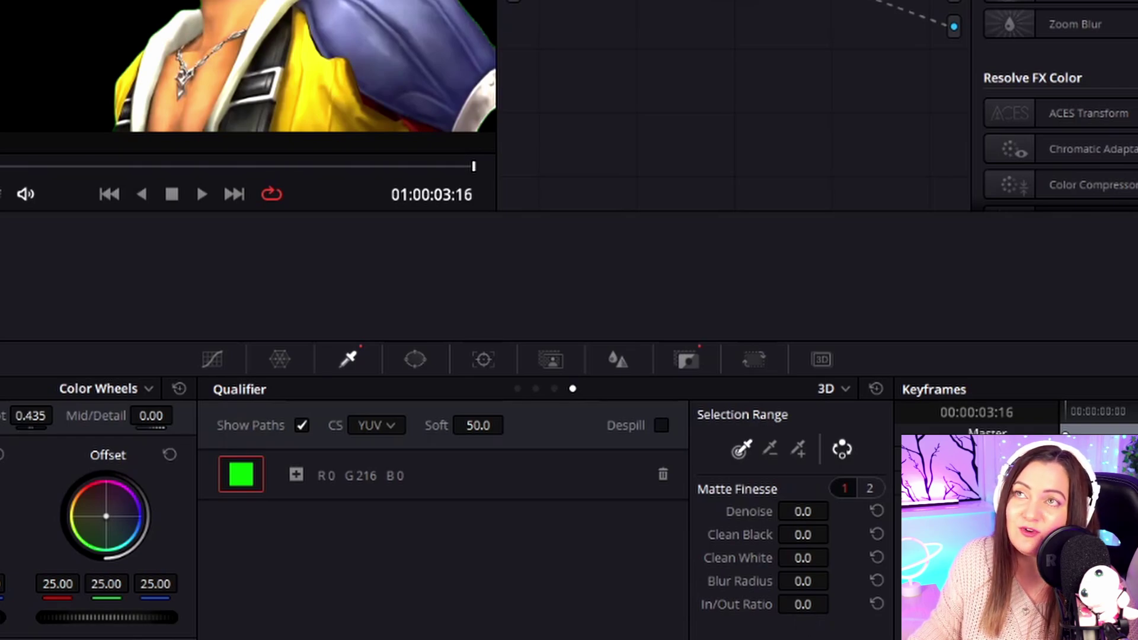
drag(803, 604, 841, 603)
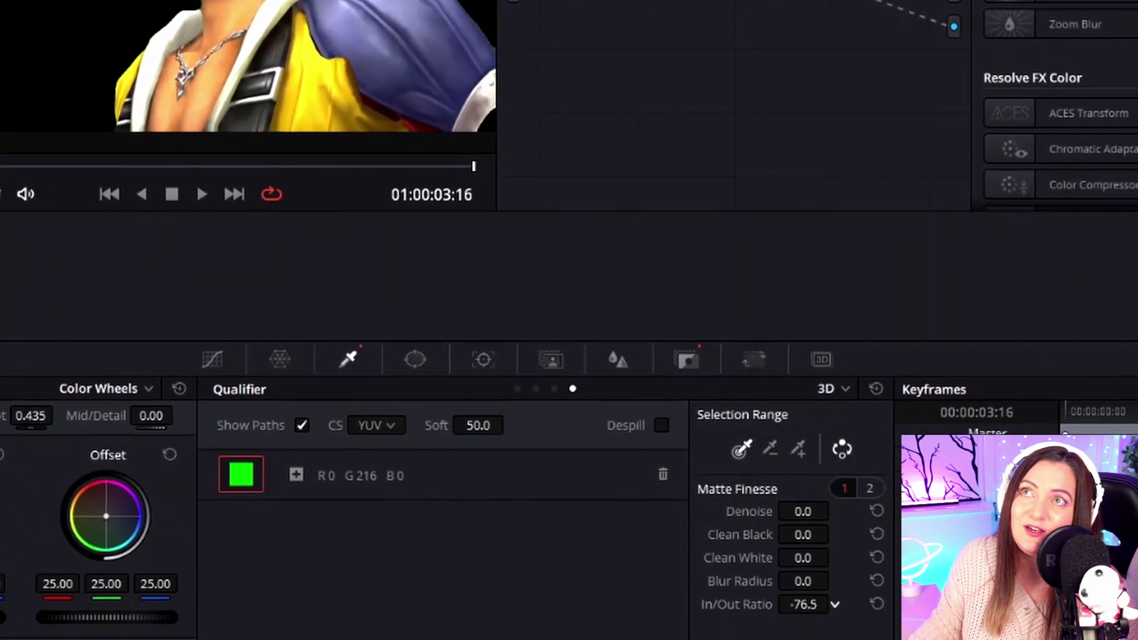
drag(807, 604, 804, 605)
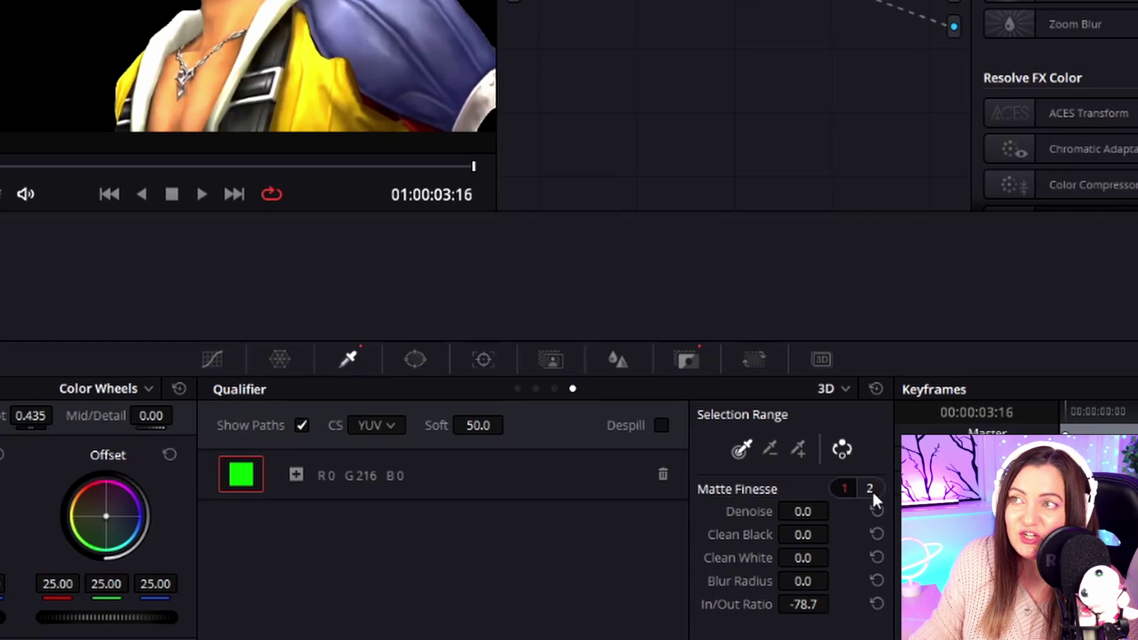
click(868, 489)
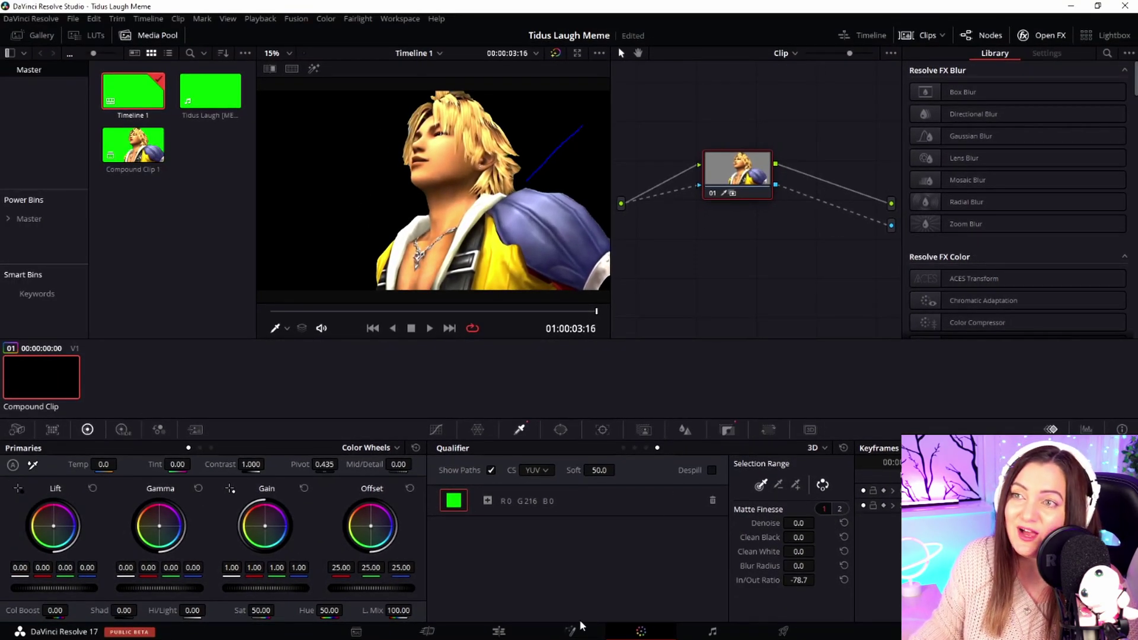
Move Compound Clip 1 up to V2 and add a bright red Solid Color beneath it on V1
click(499, 632)
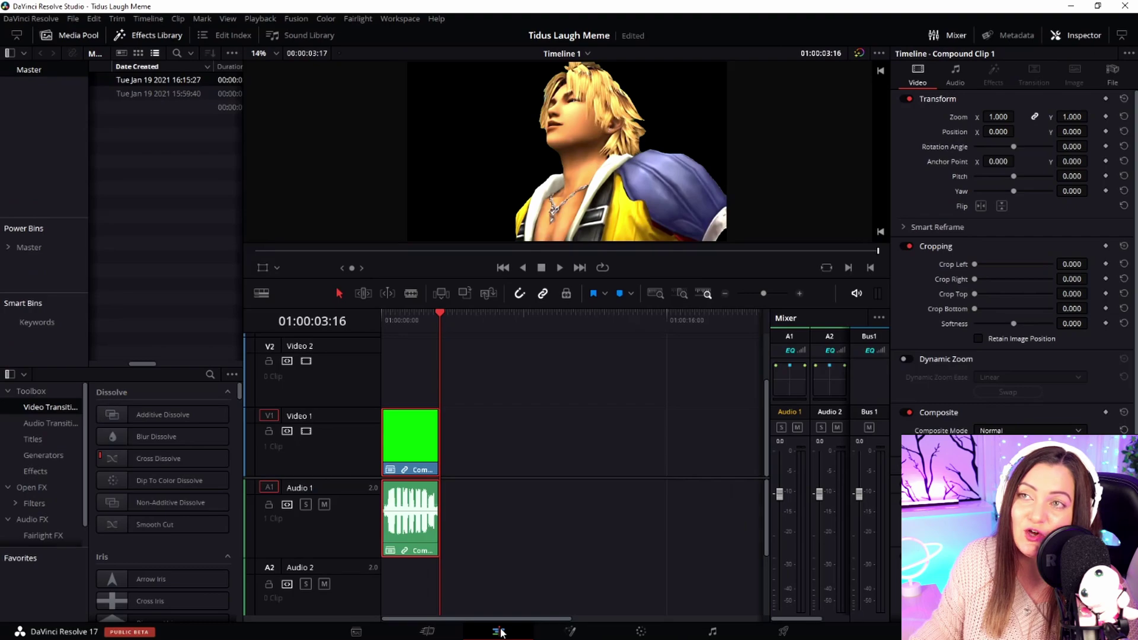
drag(434, 445, 403, 400)
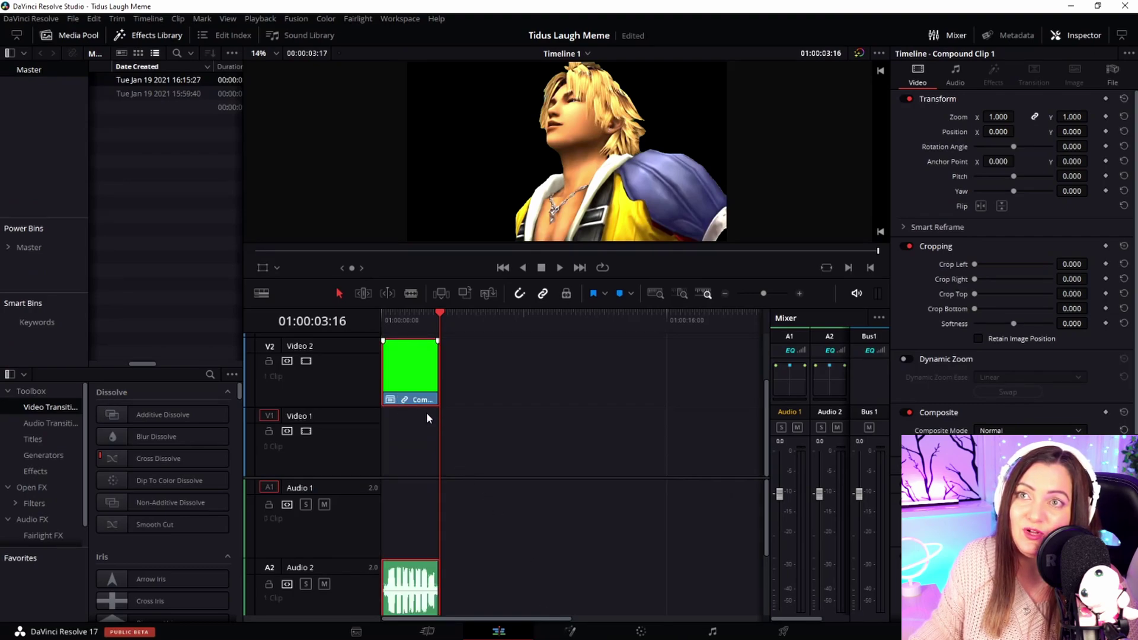
click(43, 455)
scroll(163, 471, down, 5)
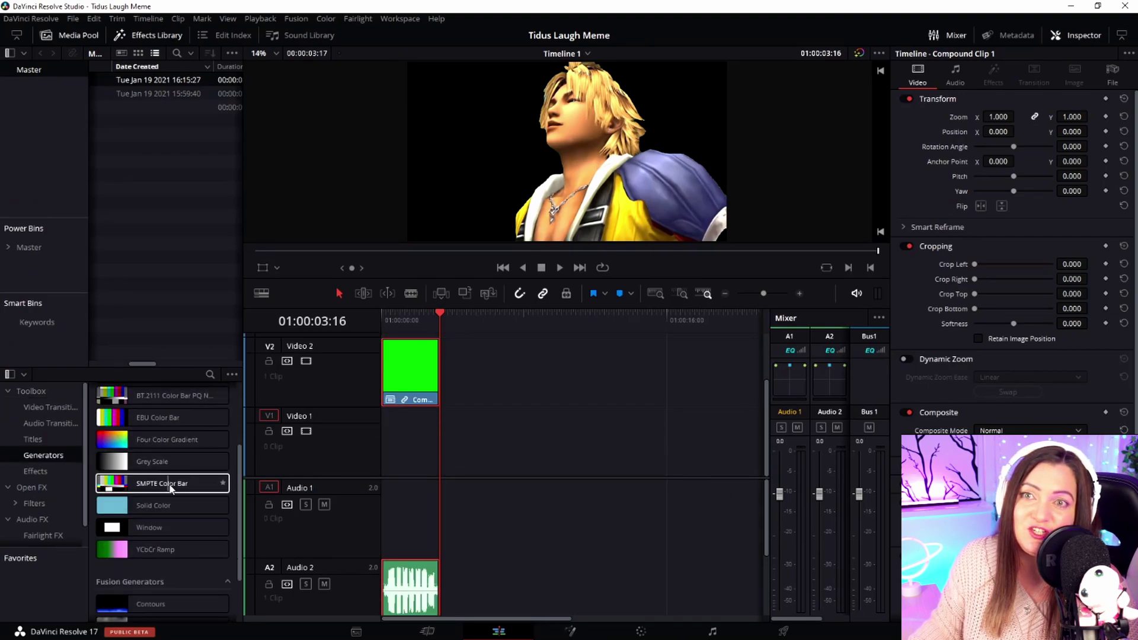
drag(153, 505, 392, 449)
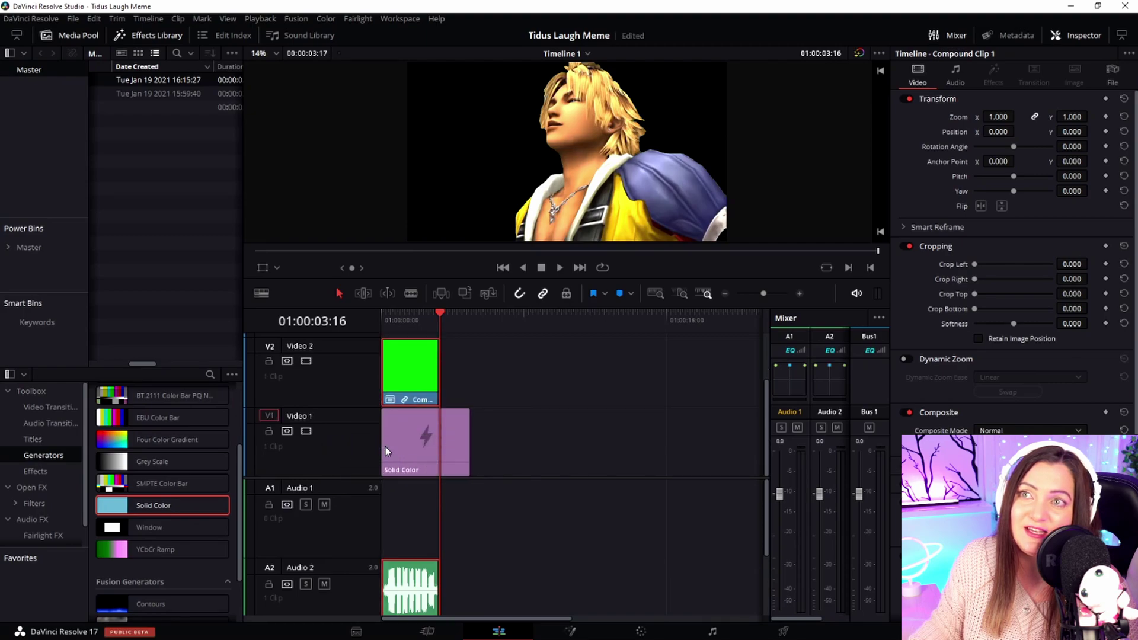
click(396, 450)
click(985, 143)
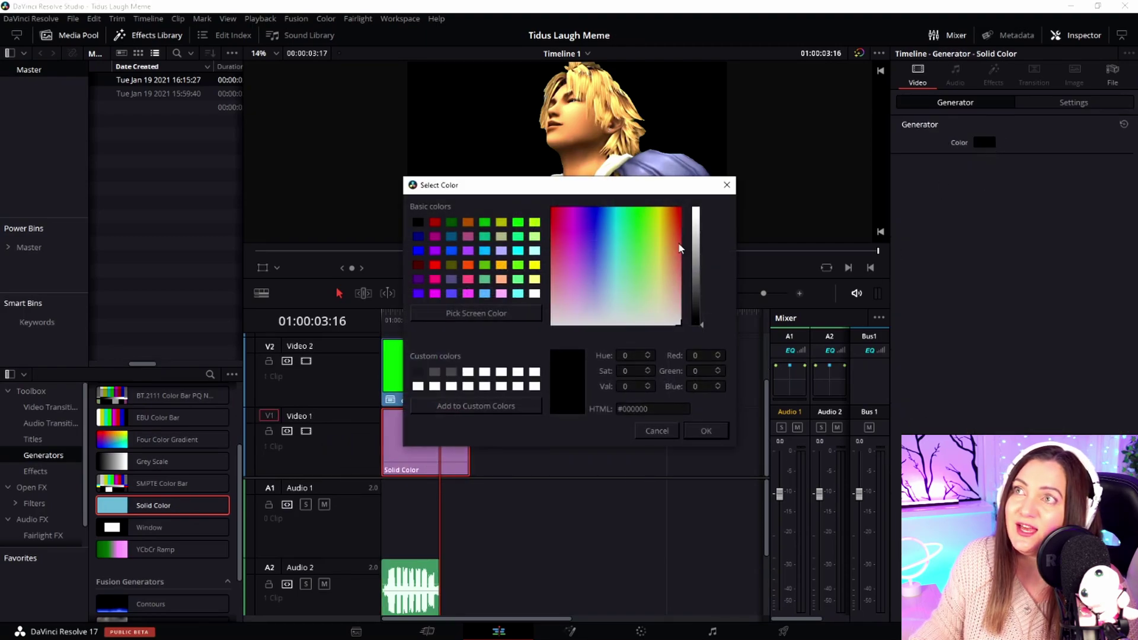
click(697, 210)
click(715, 425)
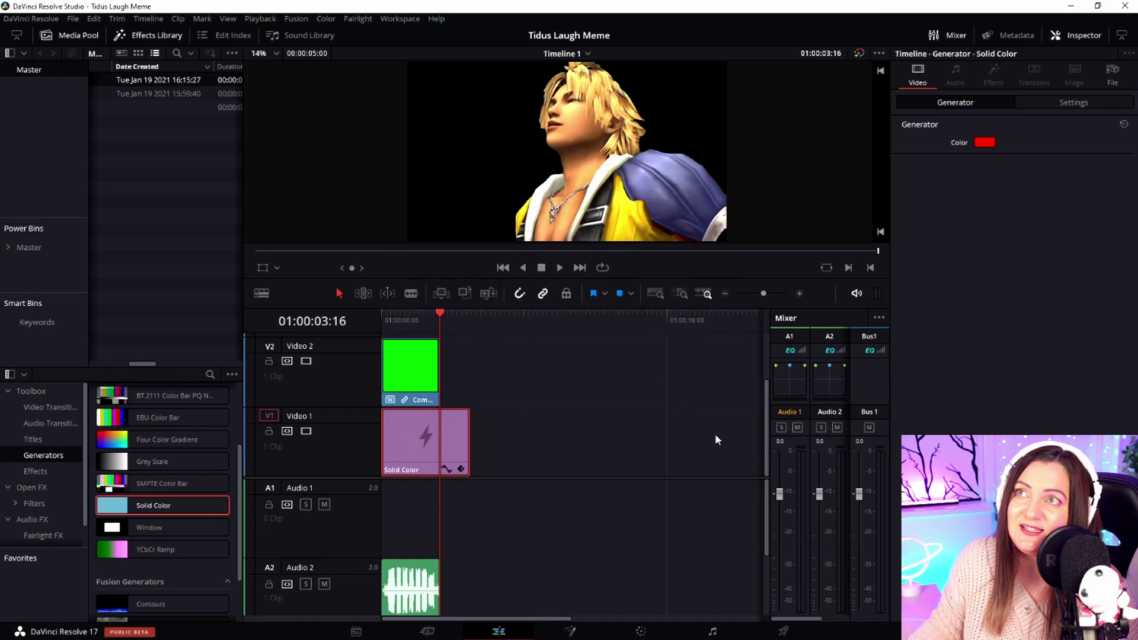
Disable the red solid with D, then undo to remove it
click(401, 313)
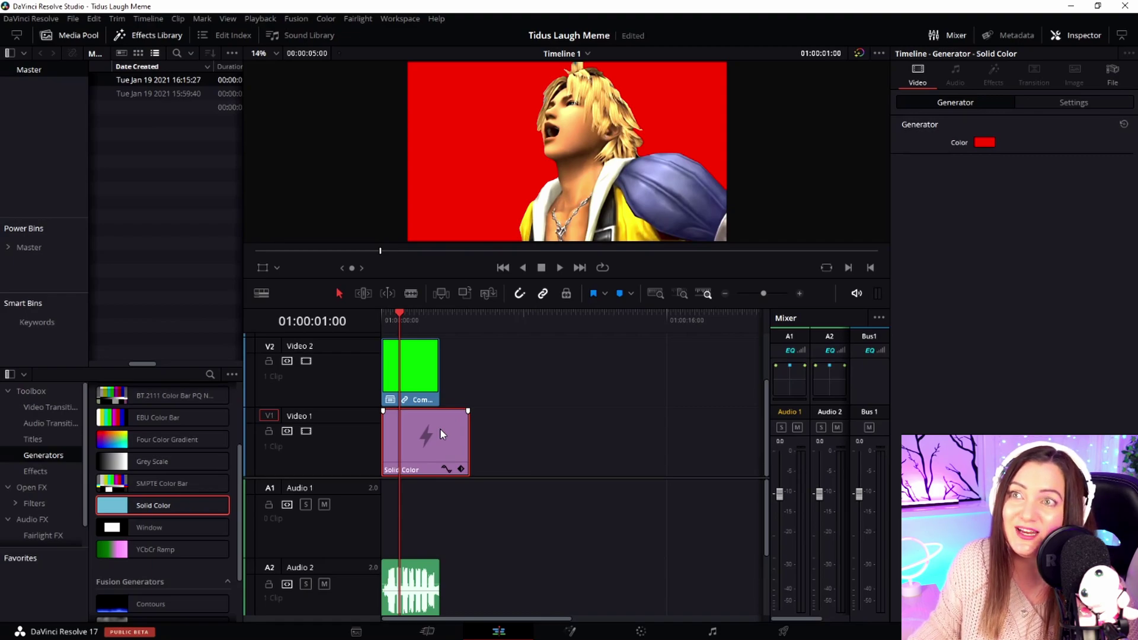
key(d)
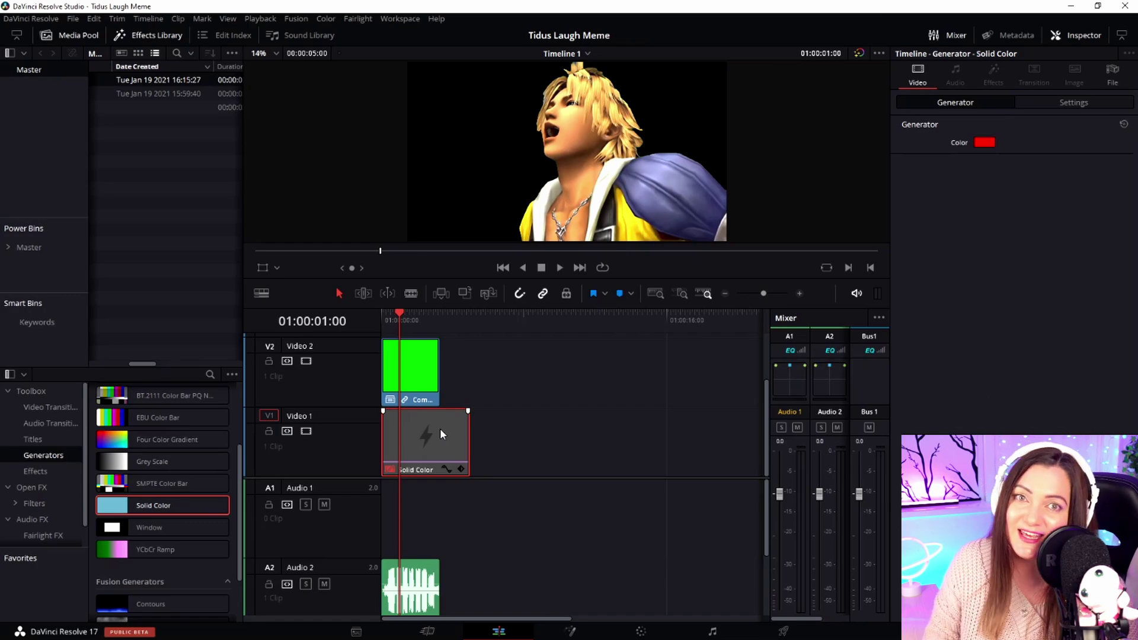
key(ctrl+z)
key(ctrl+z)
click(410, 314)
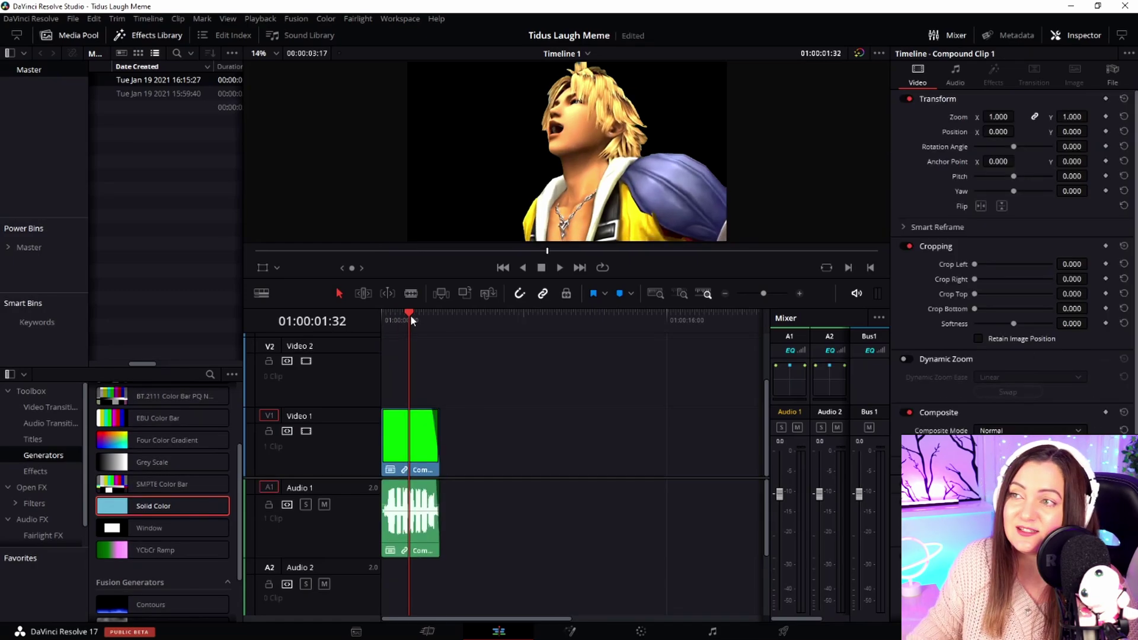
On the Deliver page, name the render 'Tidus Transparent Laugh' and save it to D:\STREAM\Overlays
click(783, 632)
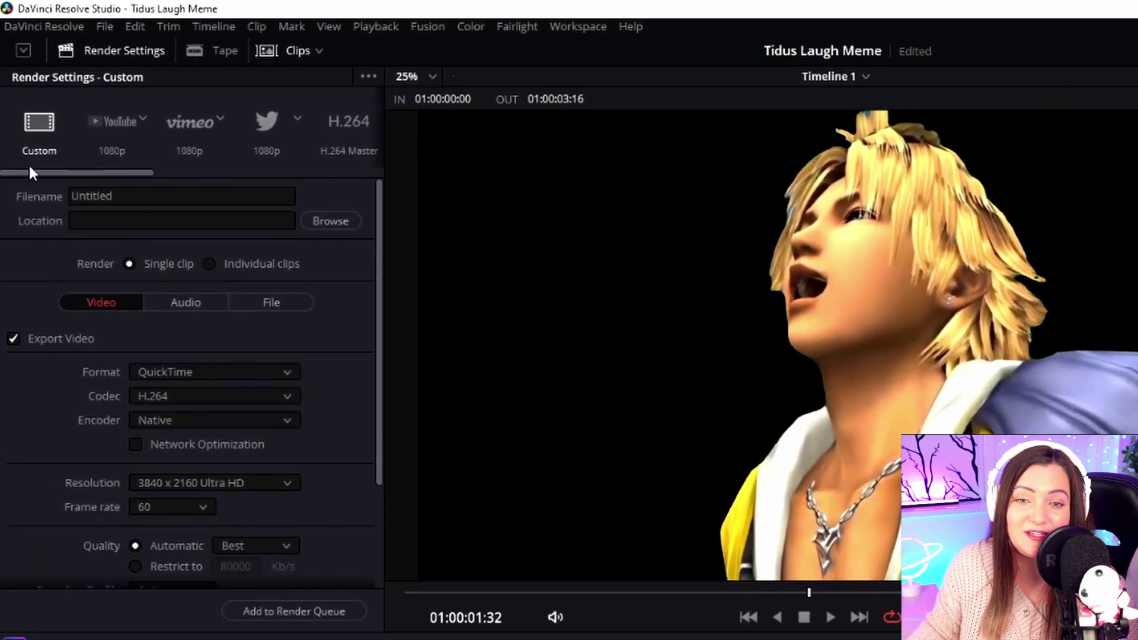
double_click(71, 196)
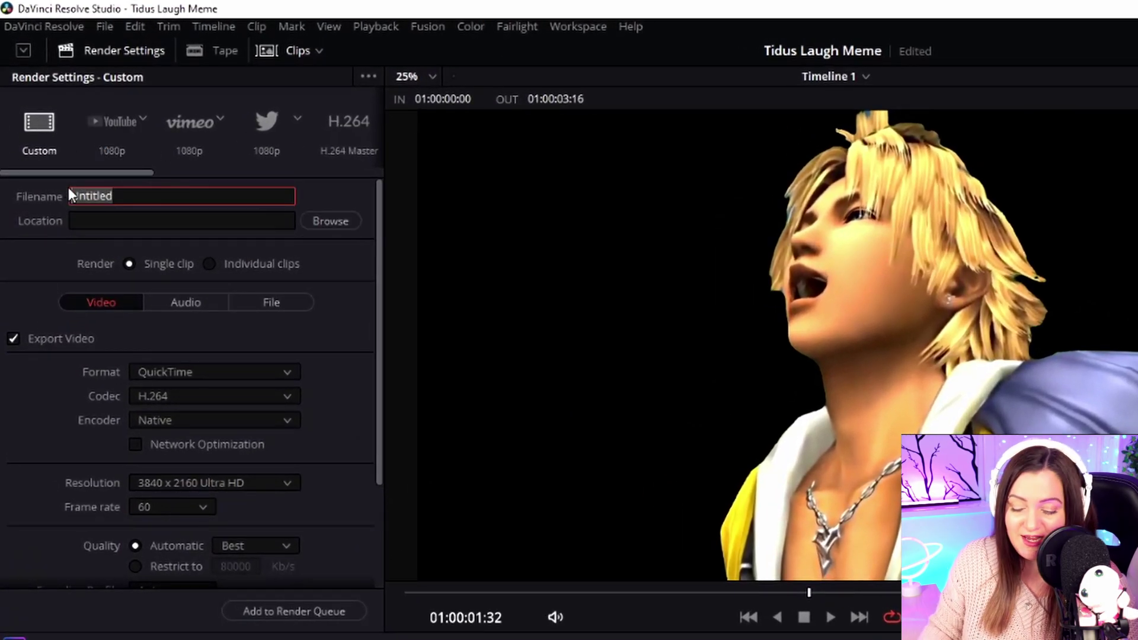
text(Tidus Transparent Laugh)
key(Return)
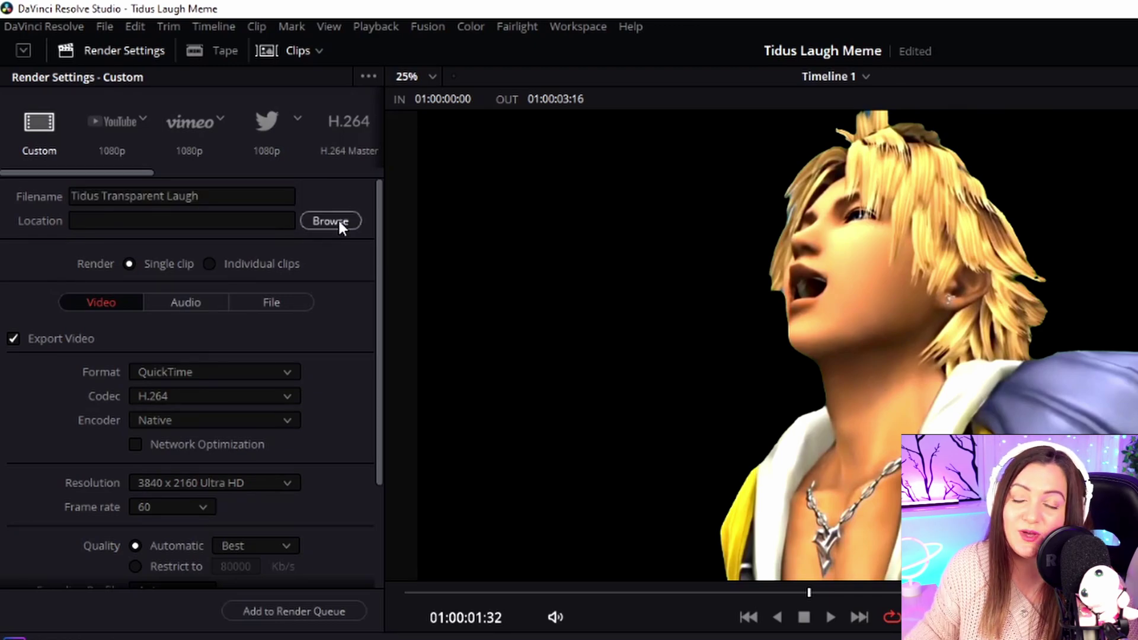
click(339, 222)
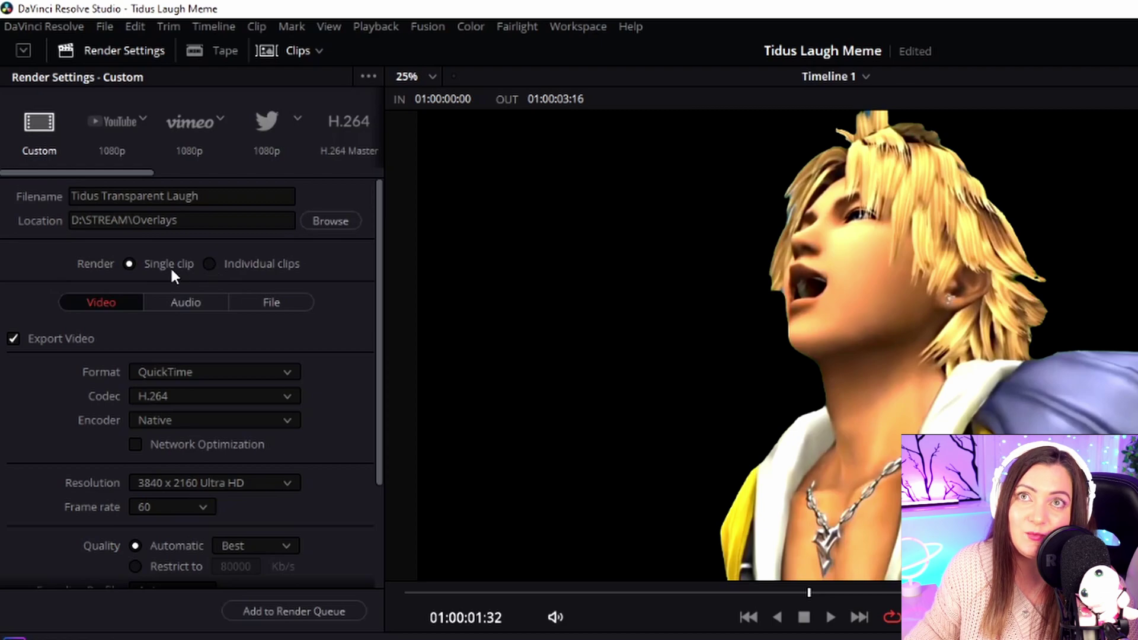
Render individual clips as GoPro CineForm RGB 16-bit at 1920 x 1080 HD with alpha exported
click(210, 264)
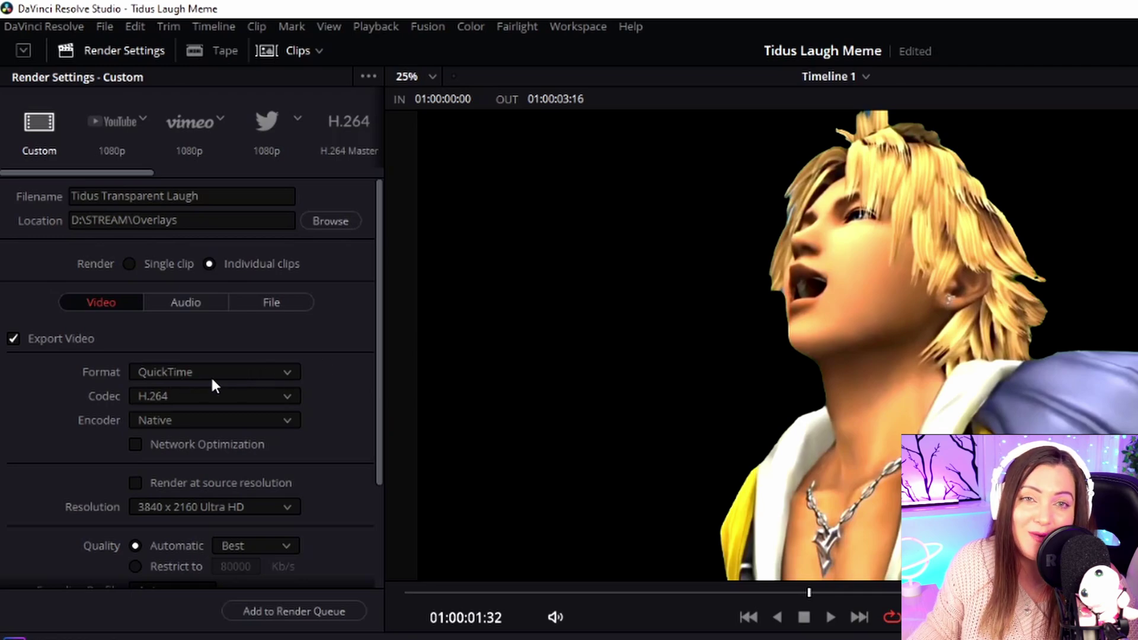
click(288, 396)
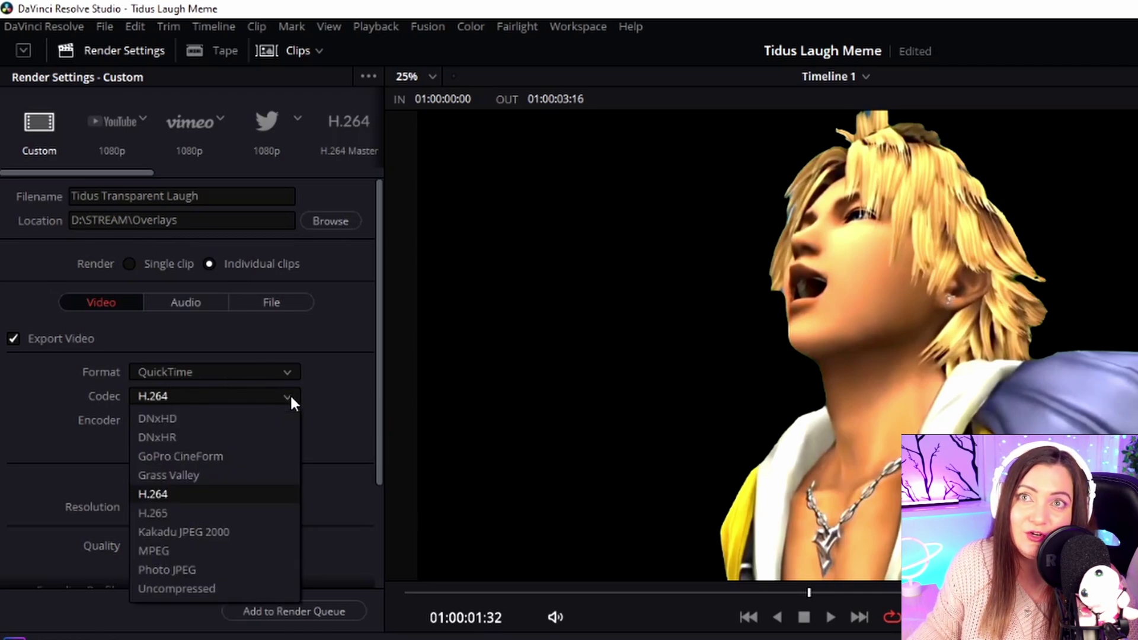
click(230, 456)
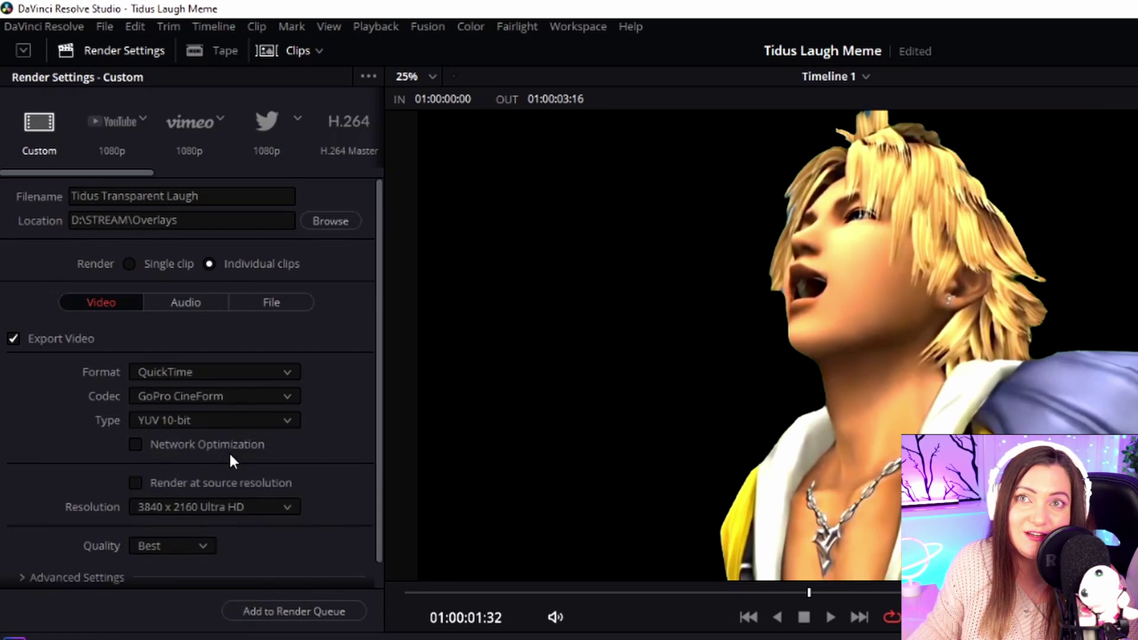
click(286, 419)
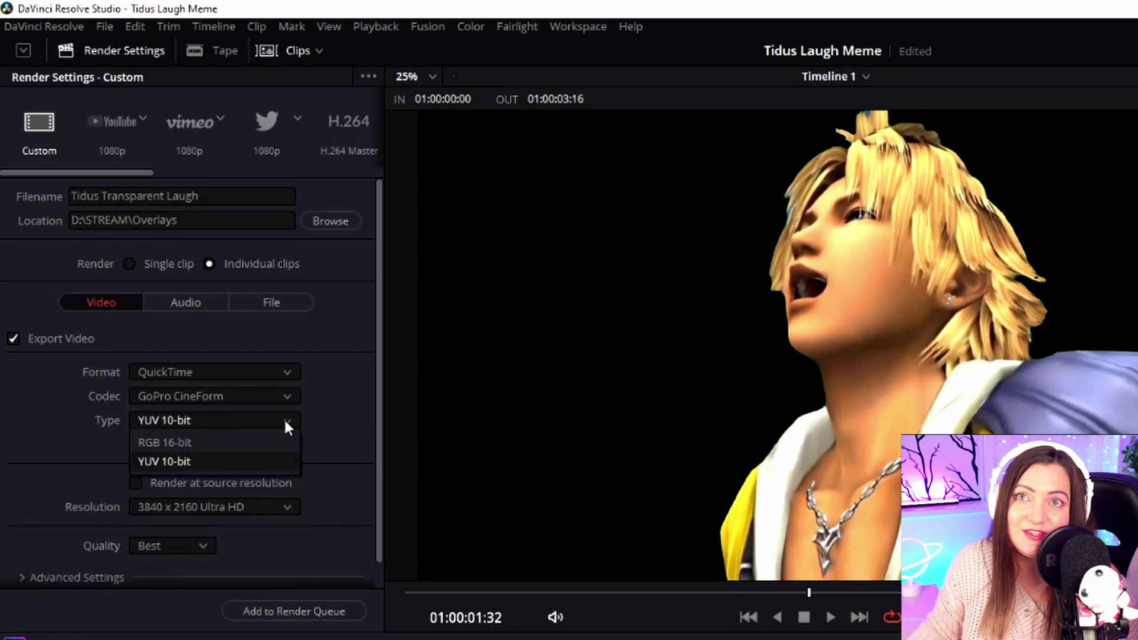
click(233, 444)
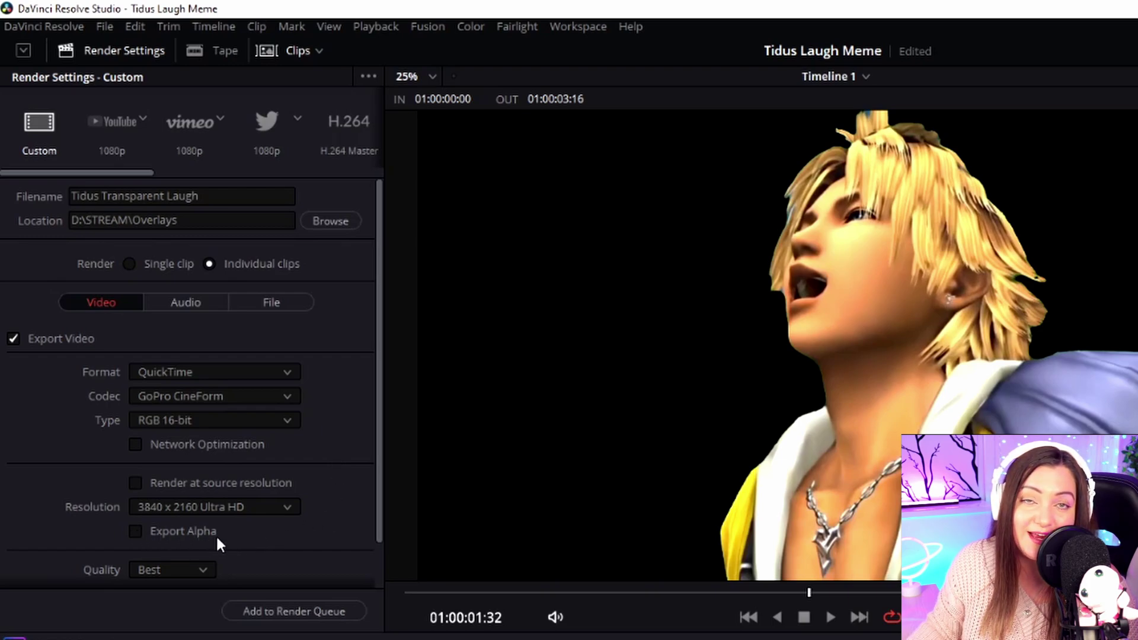
click(136, 532)
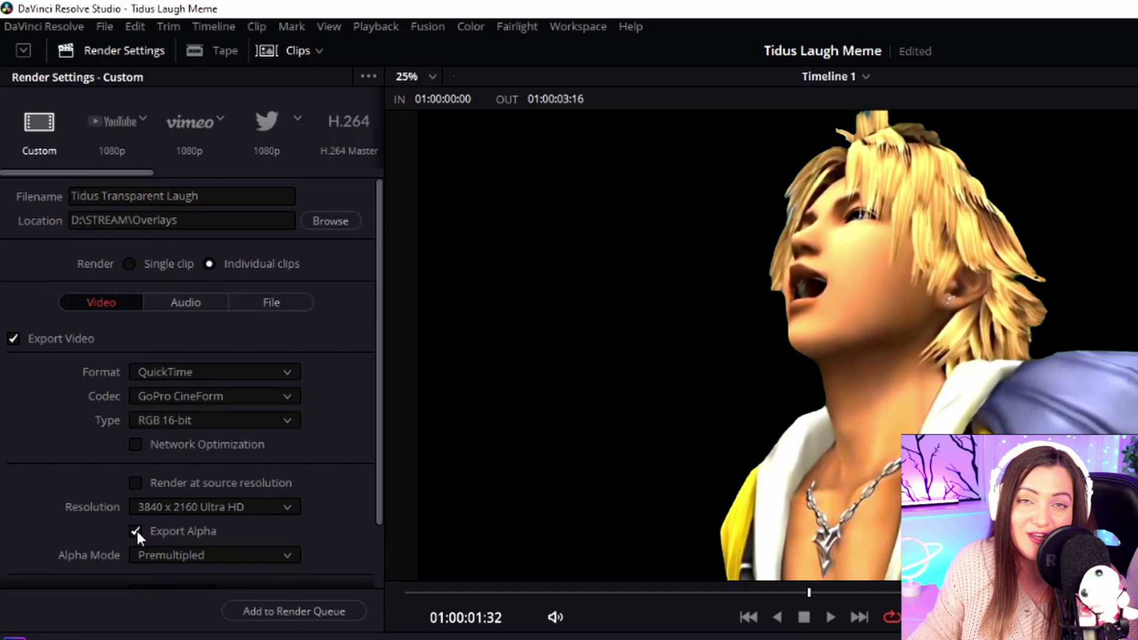
scroll(261, 480, down, 2)
click(287, 434)
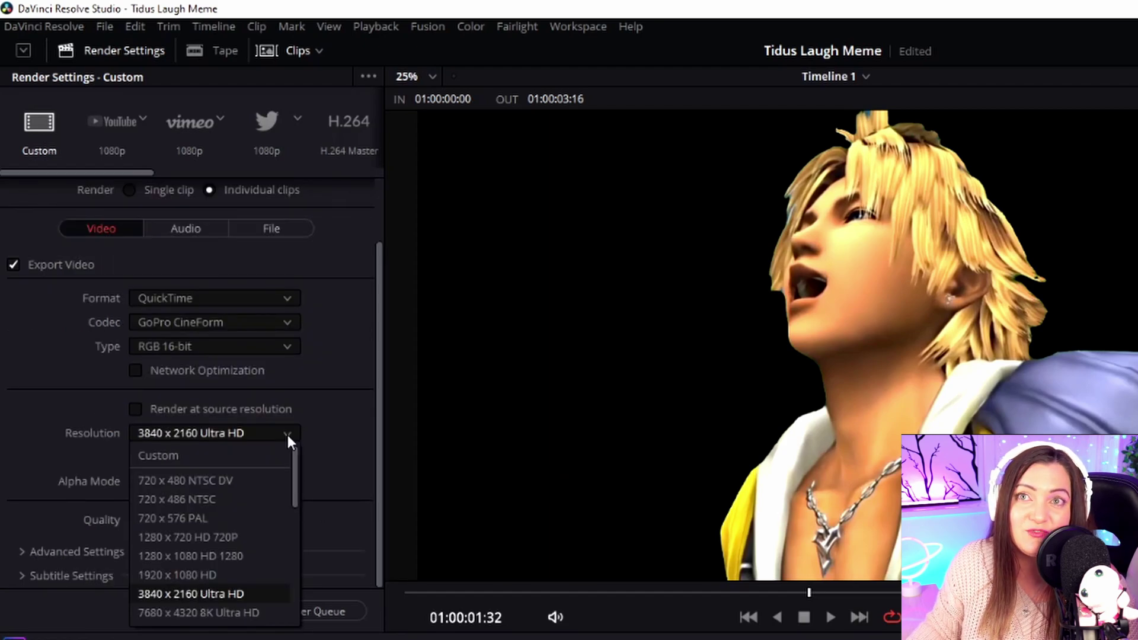
click(240, 575)
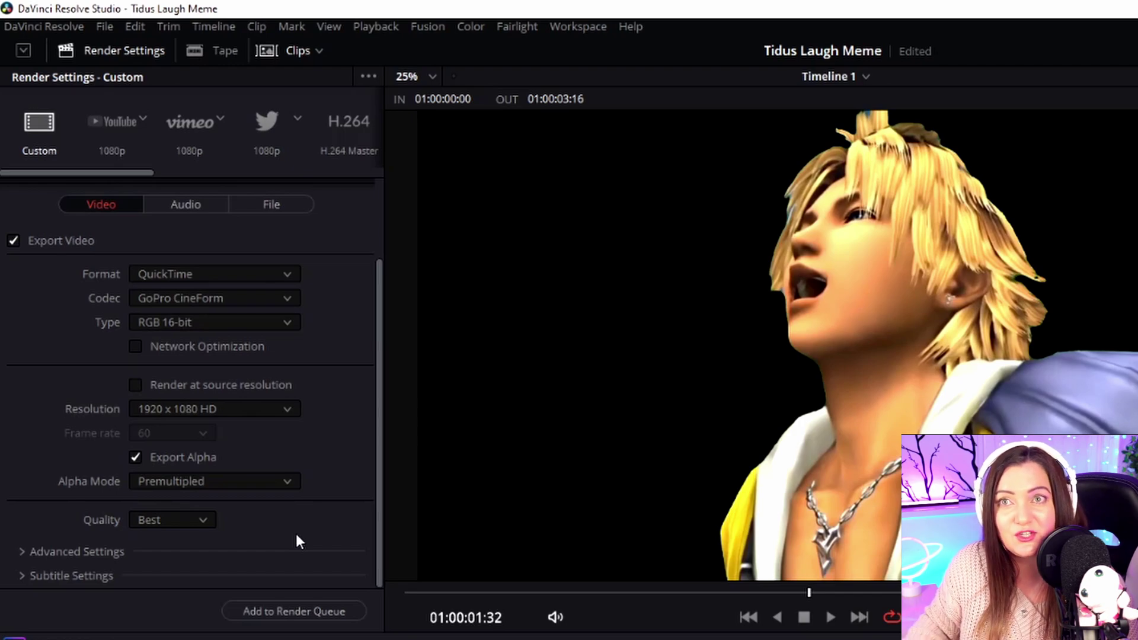
Queue and render the job, then switch to the TO CONVERT folder holding the MOV
click(280, 607)
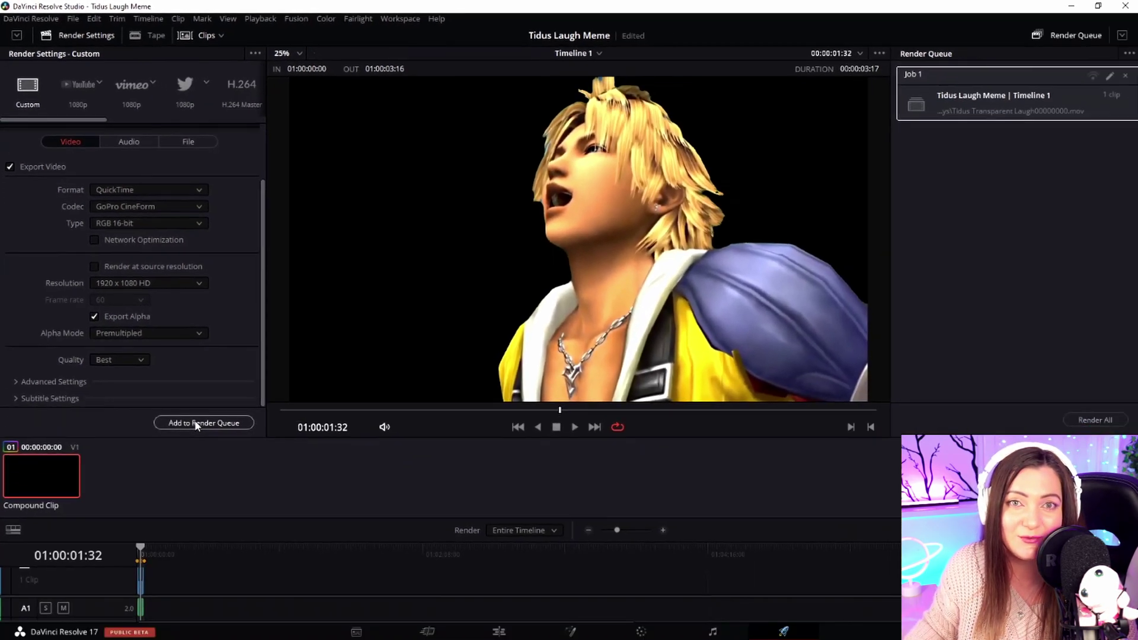
click(1088, 421)
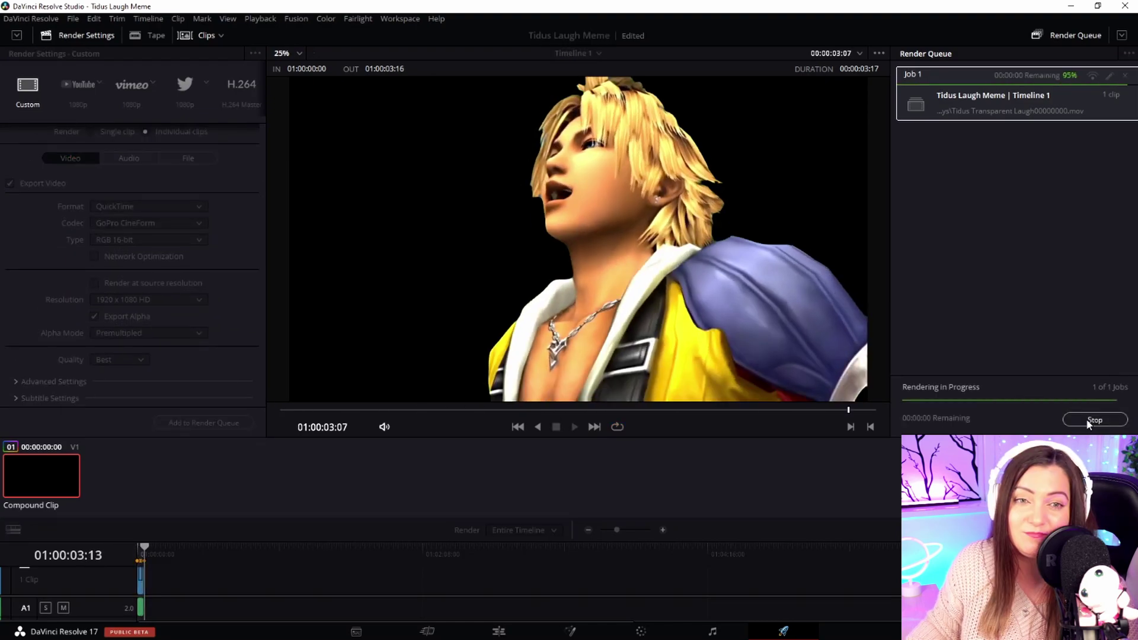
key(alt+Tab)
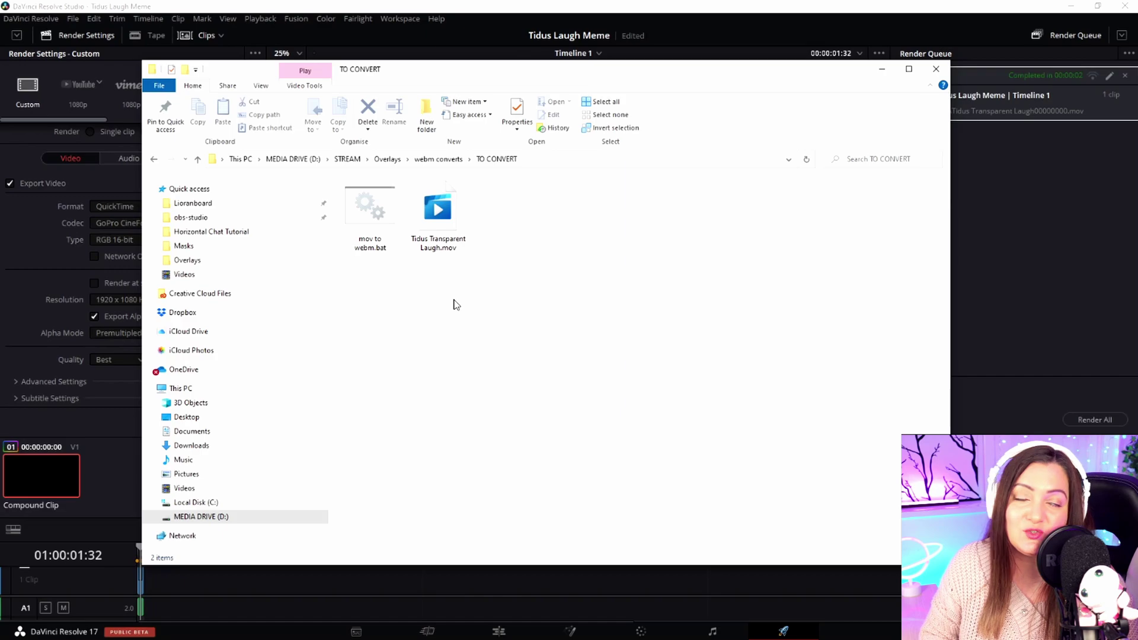
Run the mov to webm.bat script to produce Tidus Transparent Laugh.webm from the MOV
double_click(375, 214)
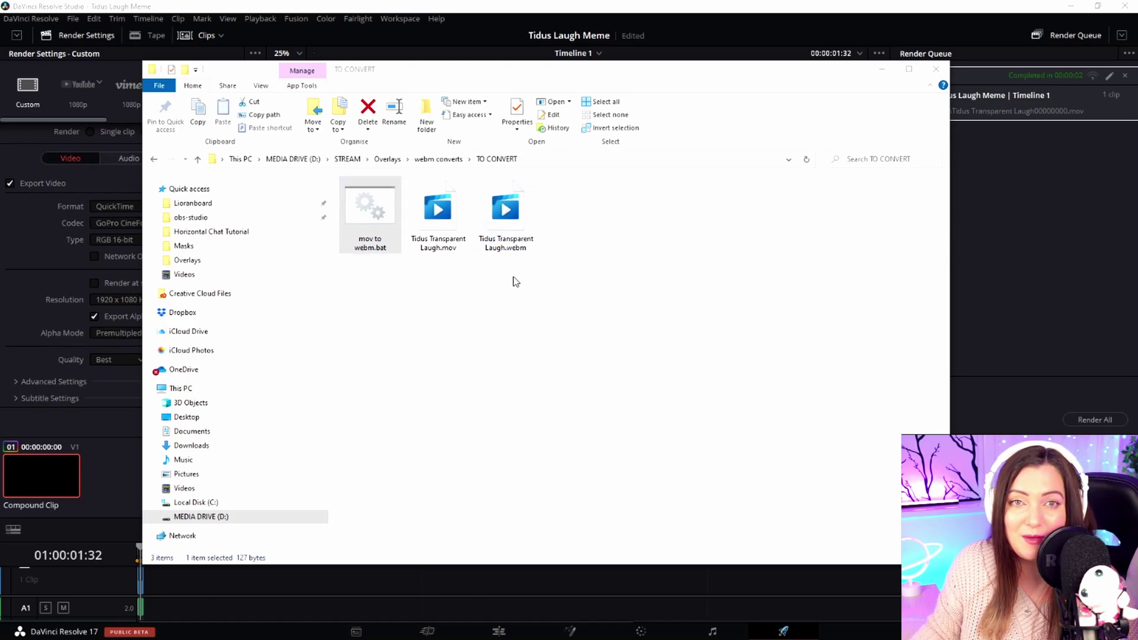
Open Tidus Transparent Laugh.webm in Movies & TV, play it briefly, then pause
double_click(501, 209)
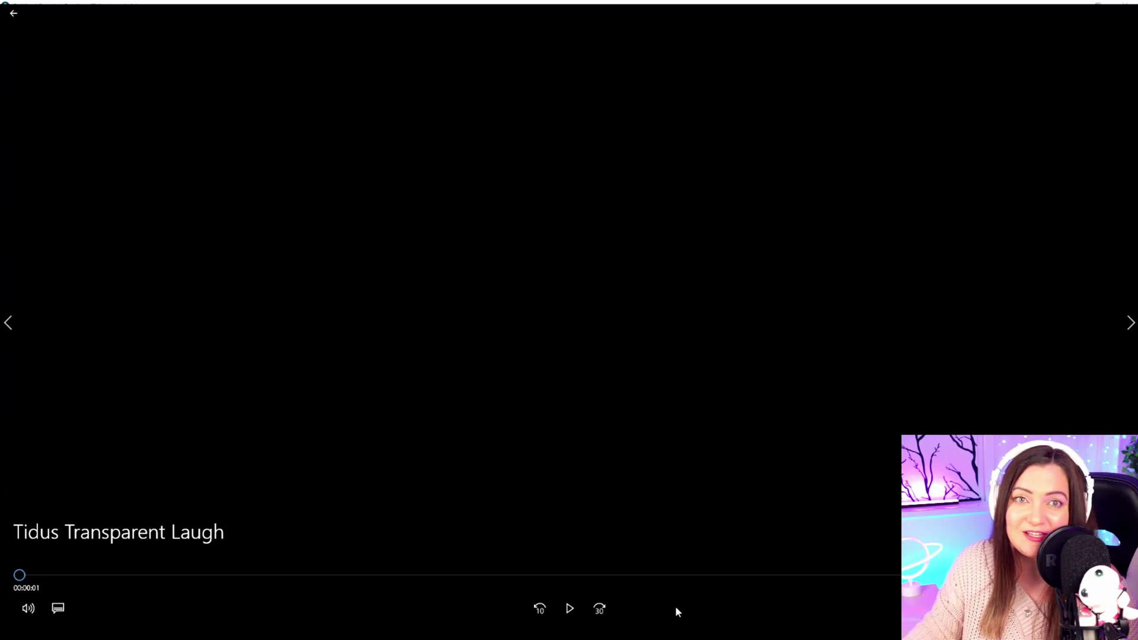
click(571, 609)
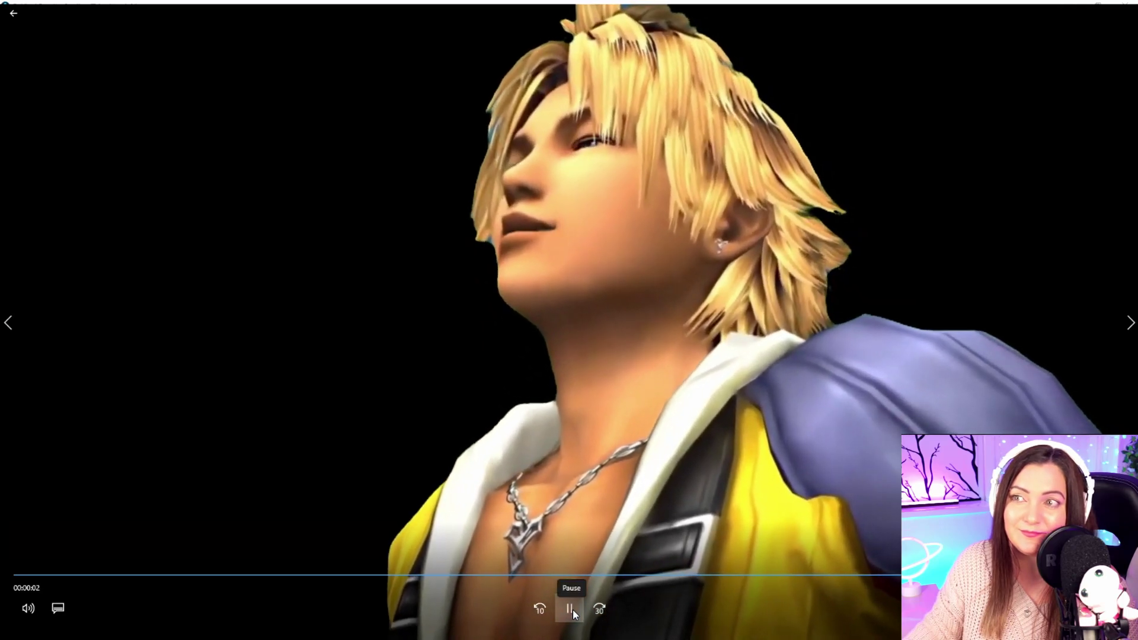
click(571, 609)
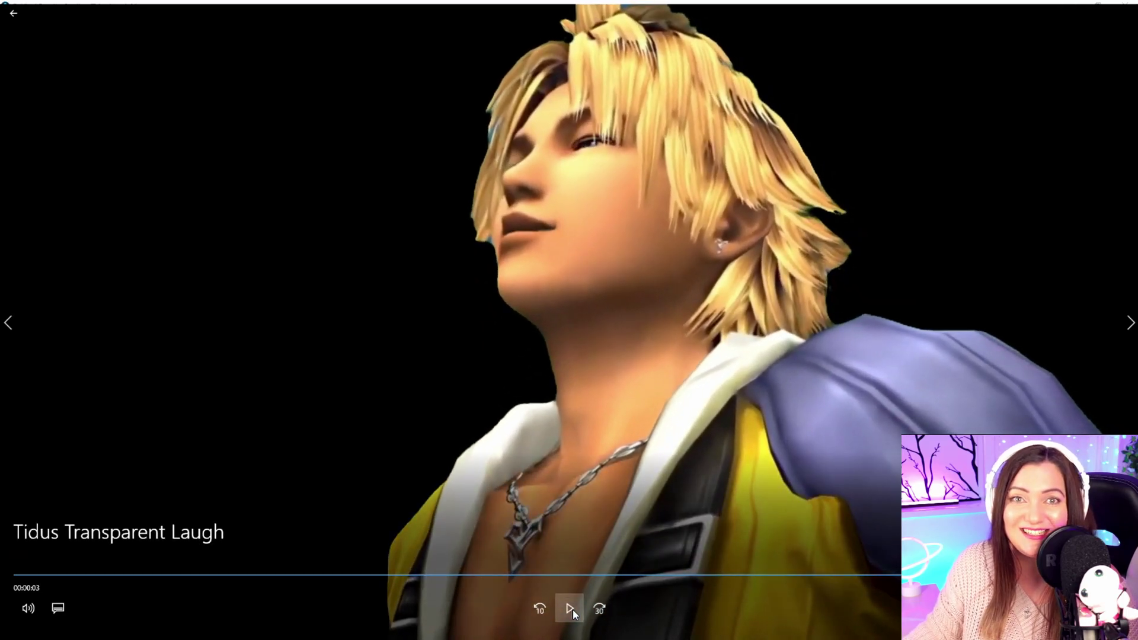